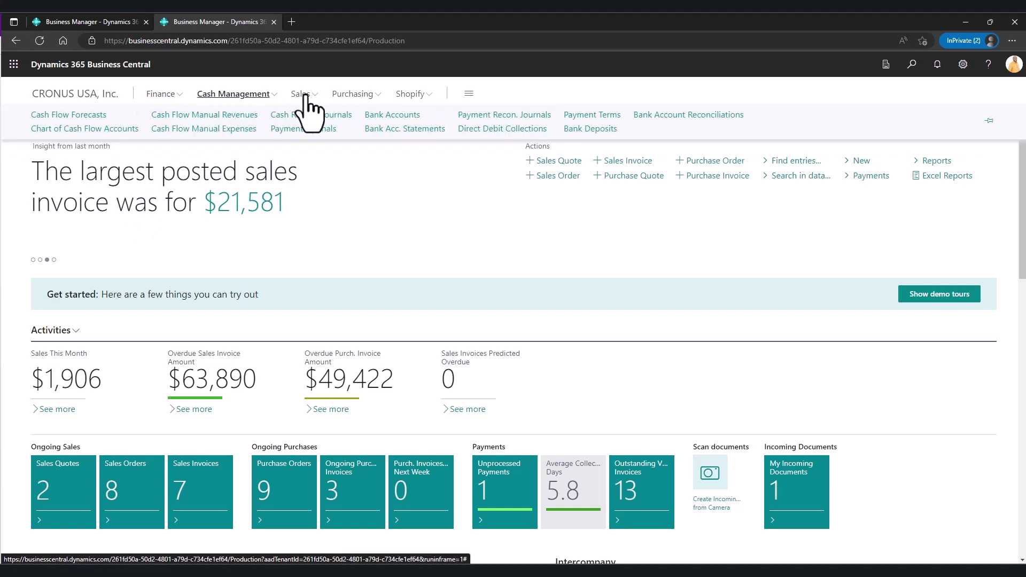
Examine the Purchasing navigation, the signed-in account details and the personal settings of the Business Manager user.
{"action": "left_click", "coordinate": [350, 94]}
{"action": "left_click", "coordinate": [351, 96]}
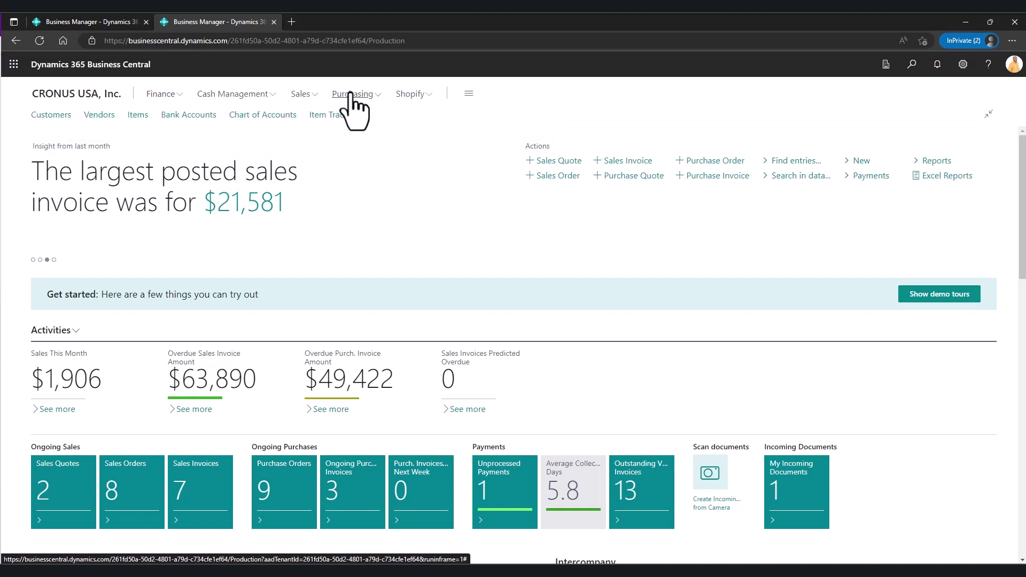
{"action": "left_click", "coordinate": [1014, 64]}
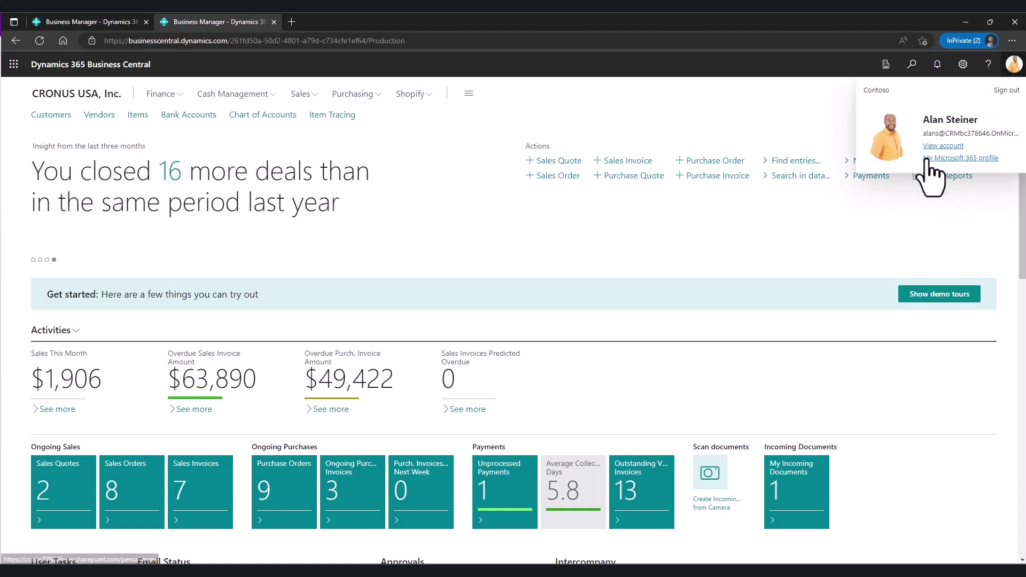
{"action": "left_click", "coordinate": [963, 64]}
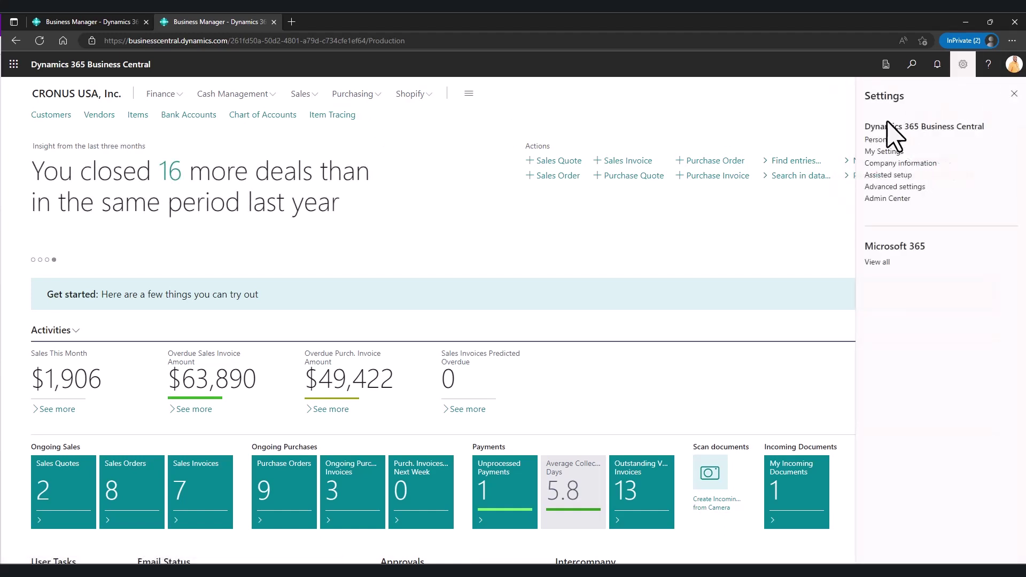
{"action": "left_click", "coordinate": [884, 152]}
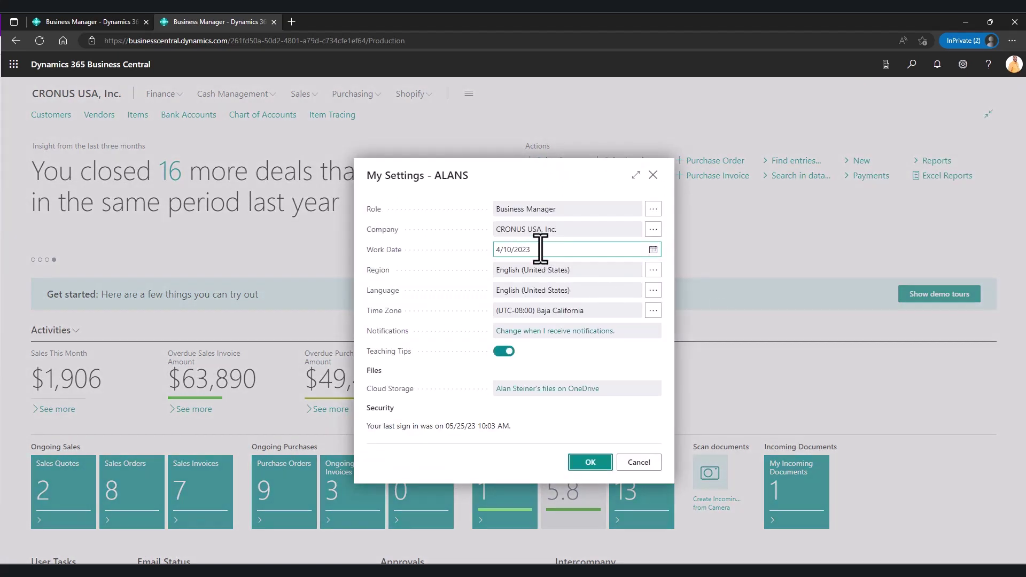
{"action": "left_click", "coordinate": [653, 175]}
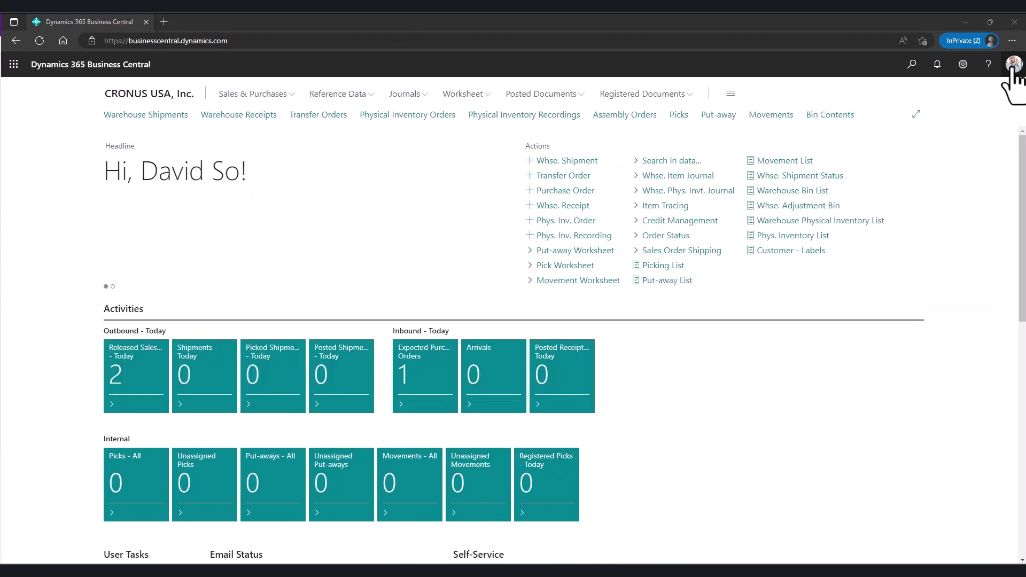
Examine the warehouse user's account details and assigned role in My Settings, and leave the settings without saving.
{"action": "left_click", "coordinate": [1014, 66]}
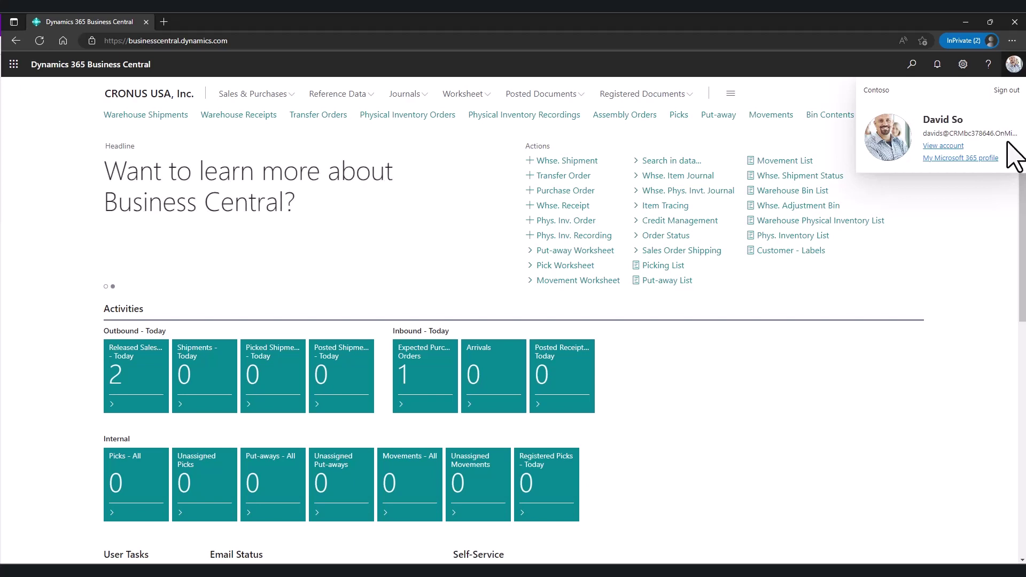
{"action": "left_click", "coordinate": [963, 65]}
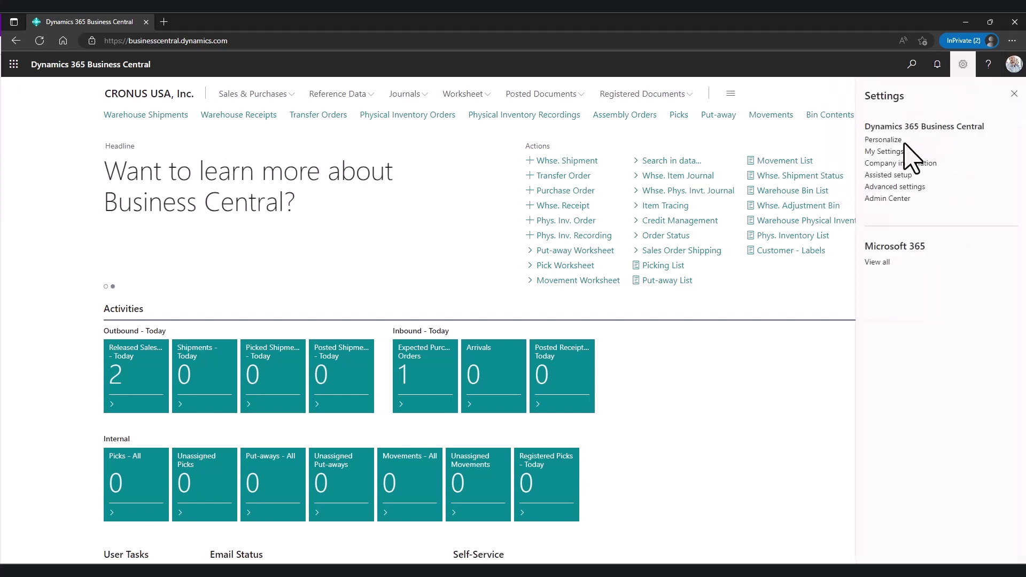
{"action": "left_click", "coordinate": [891, 153]}
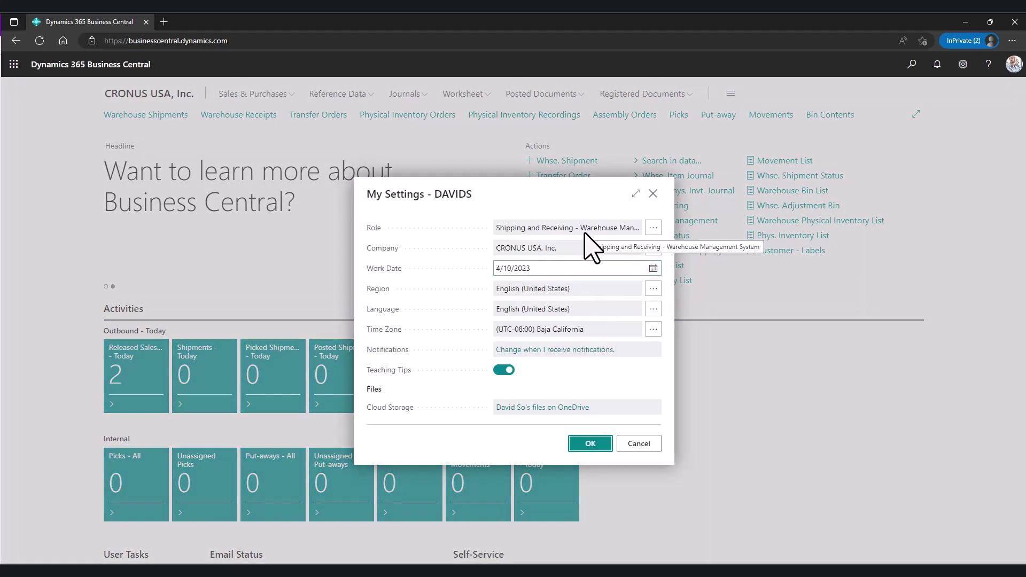
{"action": "left_click", "coordinate": [639, 444]}
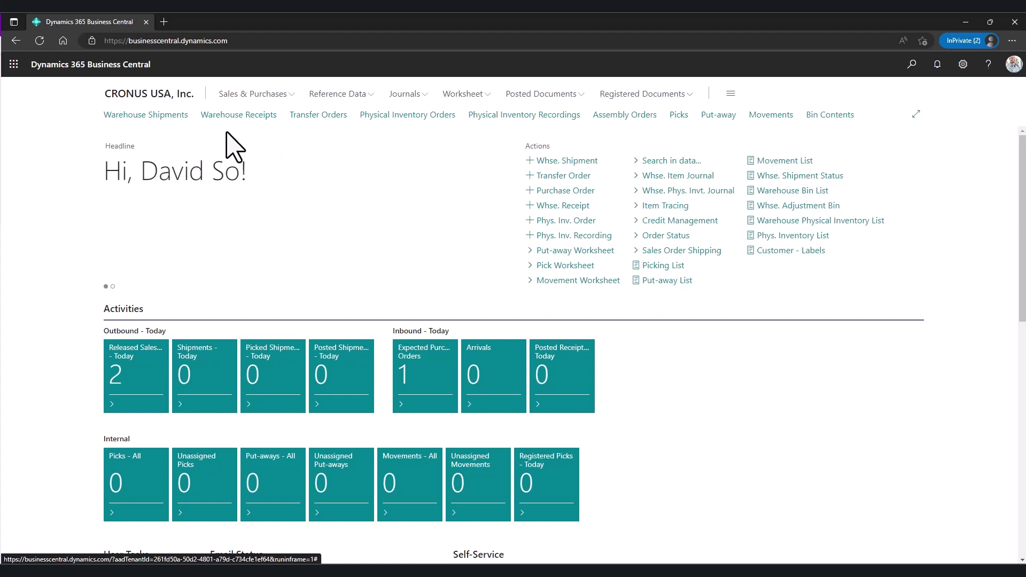
Review the pages available under Sales & Purchases and Reference Data for the warehouse role.
{"action": "left_click", "coordinate": [272, 95]}
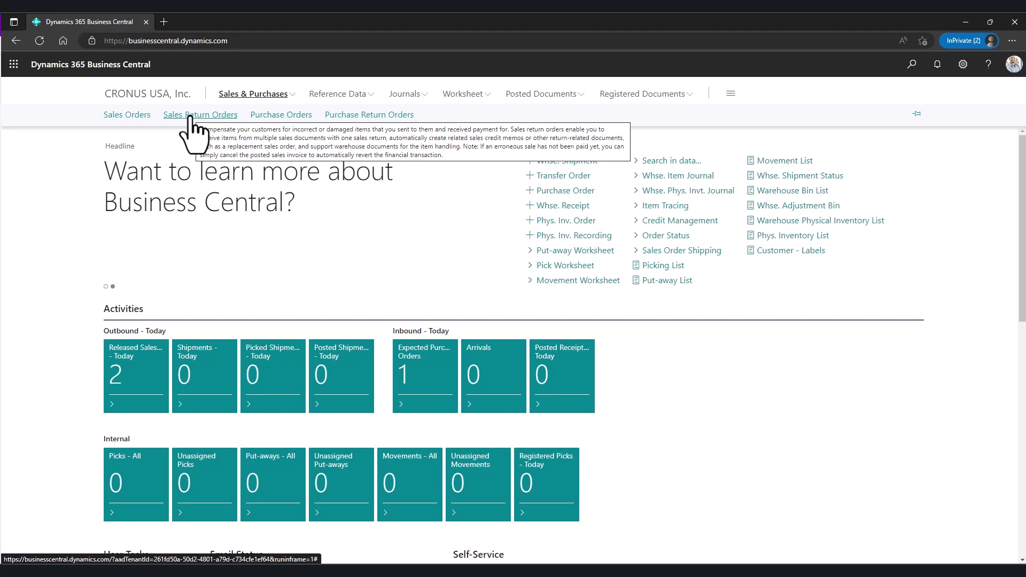
{"action": "left_click", "coordinate": [359, 93]}
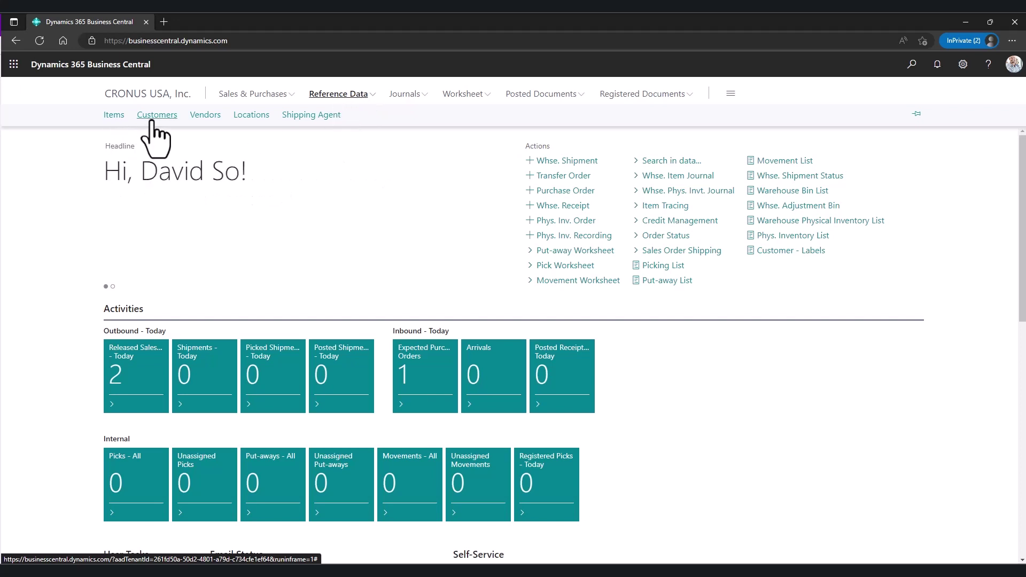
{"action": "left_click", "coordinate": [359, 95]}
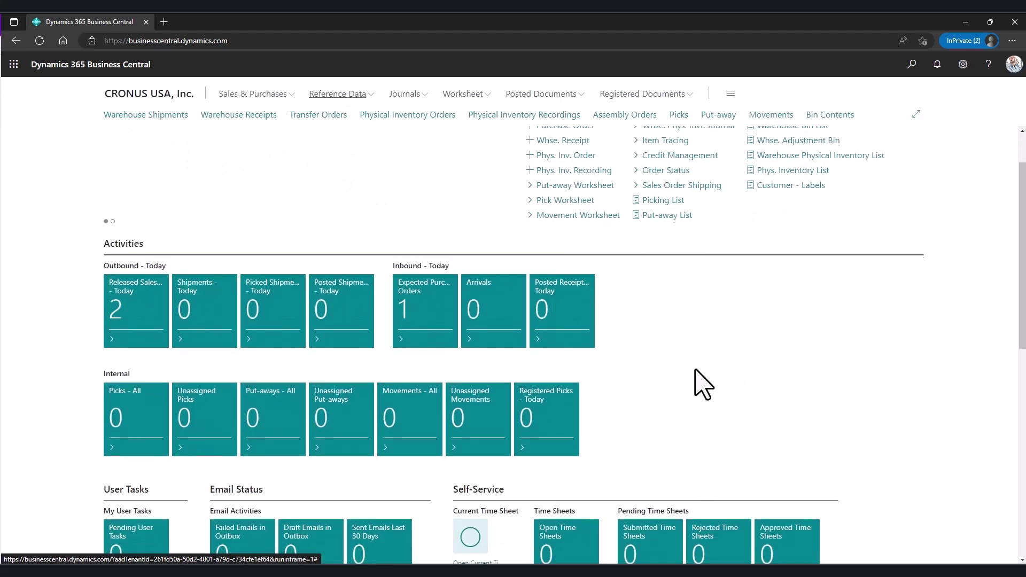
Examine the home page's activity tiles and the list of today's released sales orders, and return to the home page.
{"action": "scroll", "coordinate": [700, 384], "scroll_direction": "down", "scroll_amount": 2}
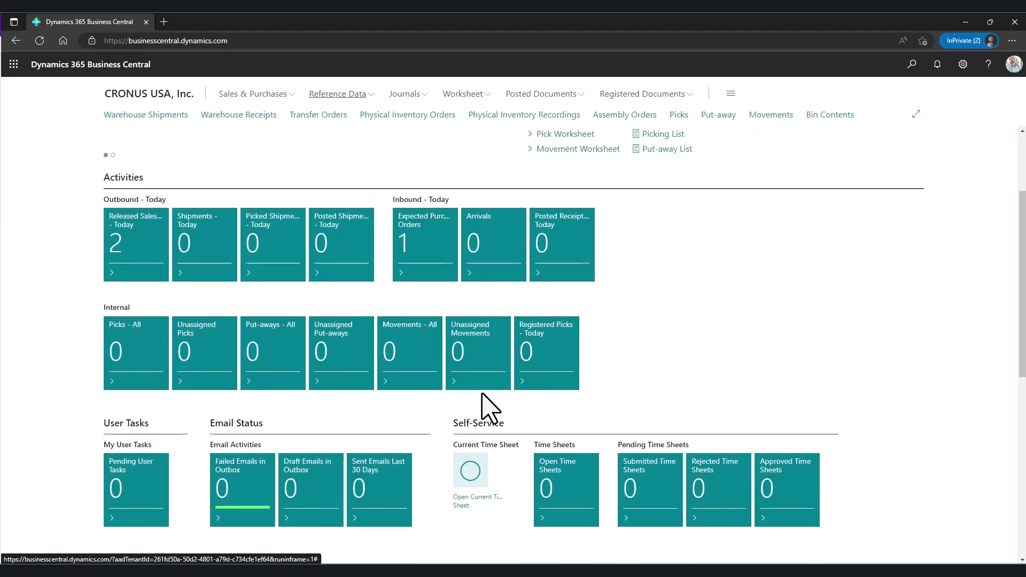
{"action": "scroll", "coordinate": [657, 368], "scroll_direction": "up", "scroll_amount": 1}
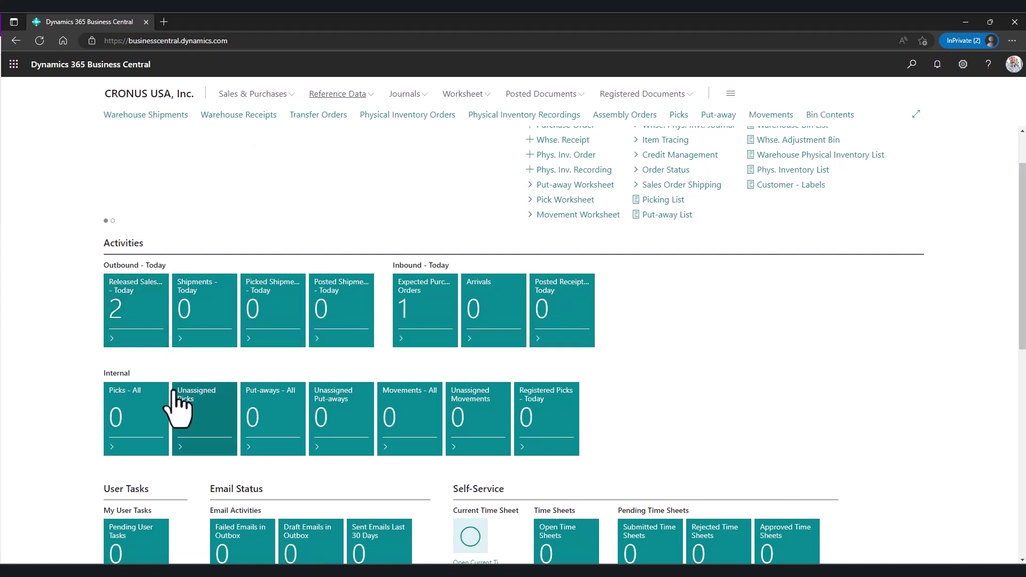
{"action": "left_click", "coordinate": [127, 306]}
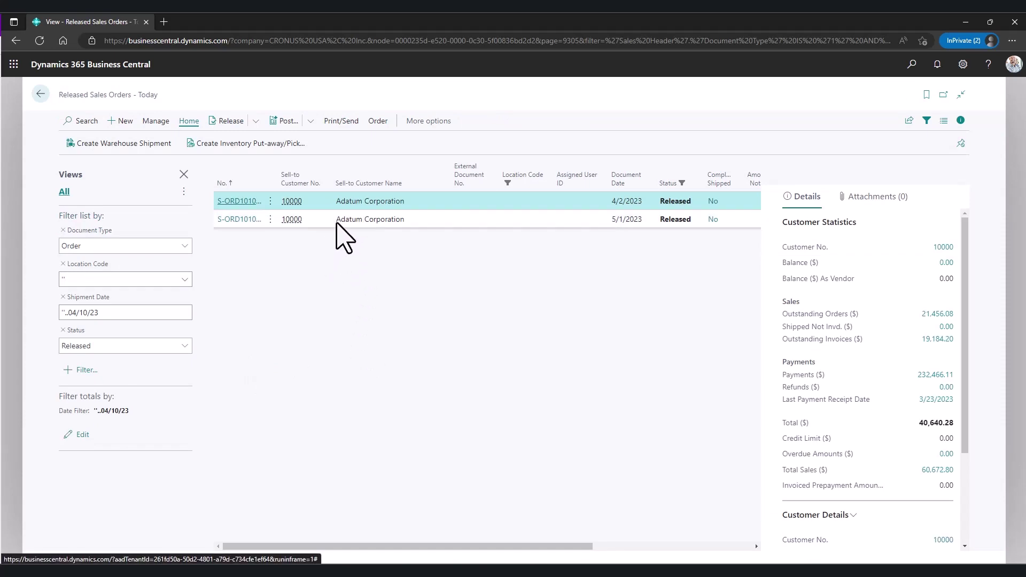
{"action": "key", "text": "Escape"}
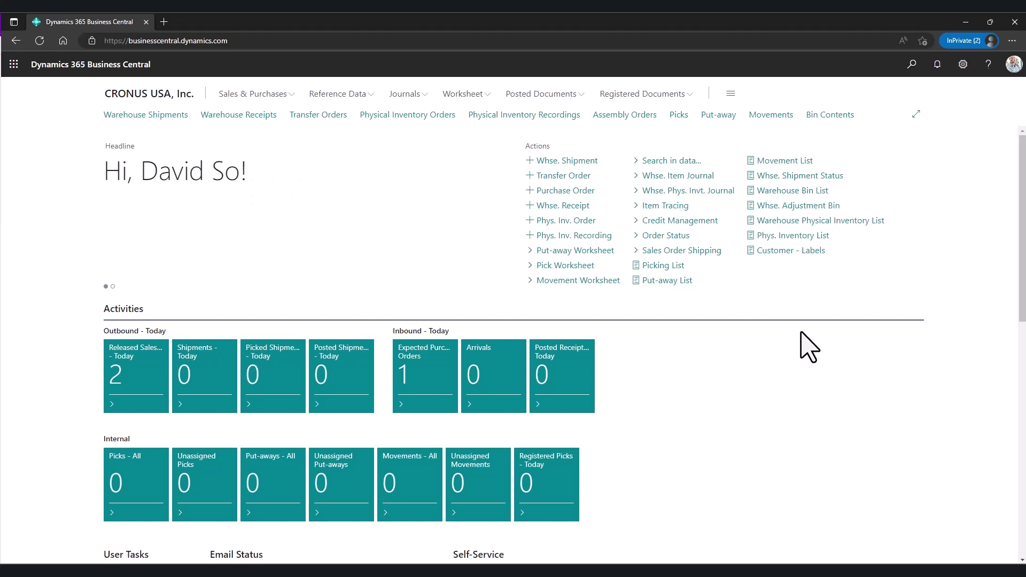
Start personalizing the warehouse home page and hide the Email Status part.
{"action": "left_click", "coordinate": [963, 65]}
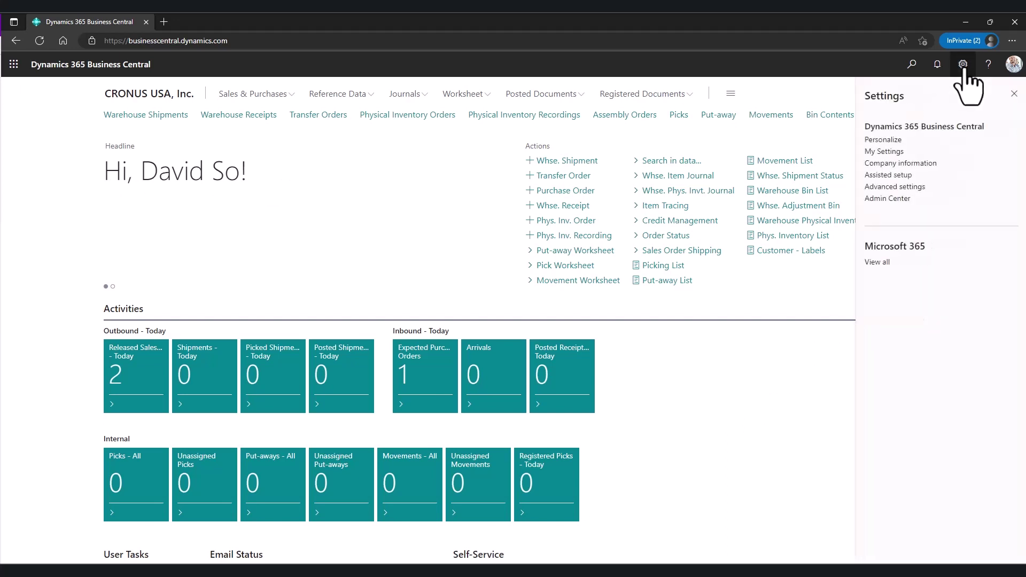
{"action": "left_click", "coordinate": [883, 140]}
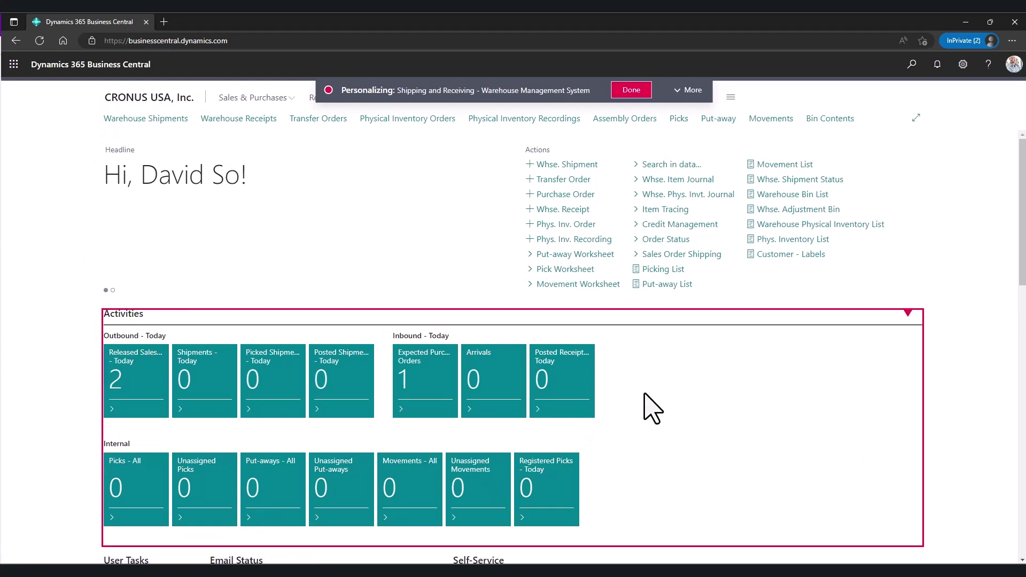
{"action": "left_click", "coordinate": [613, 394]}
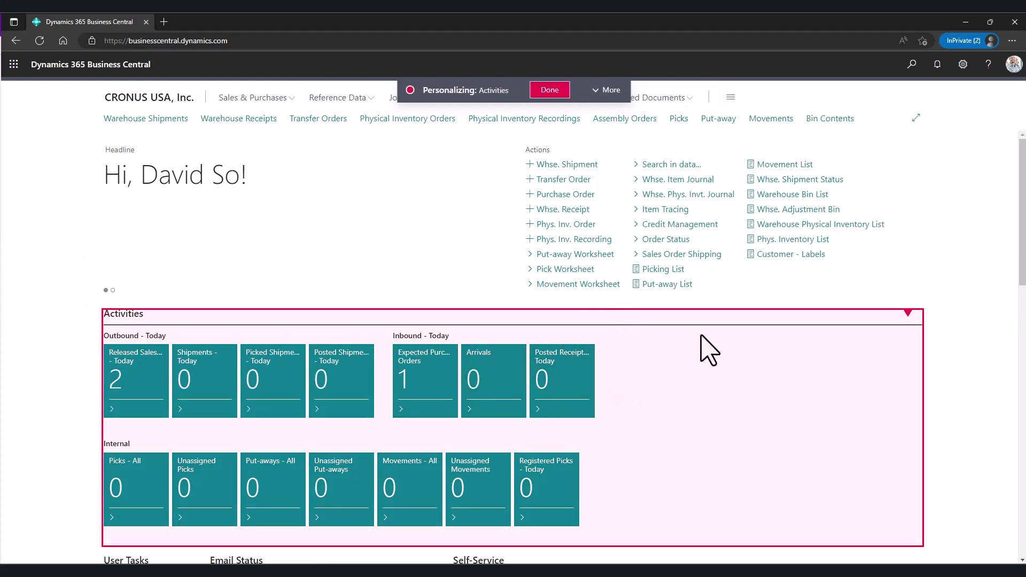
{"action": "scroll", "coordinate": [710, 351], "scroll_direction": "down", "scroll_amount": 3}
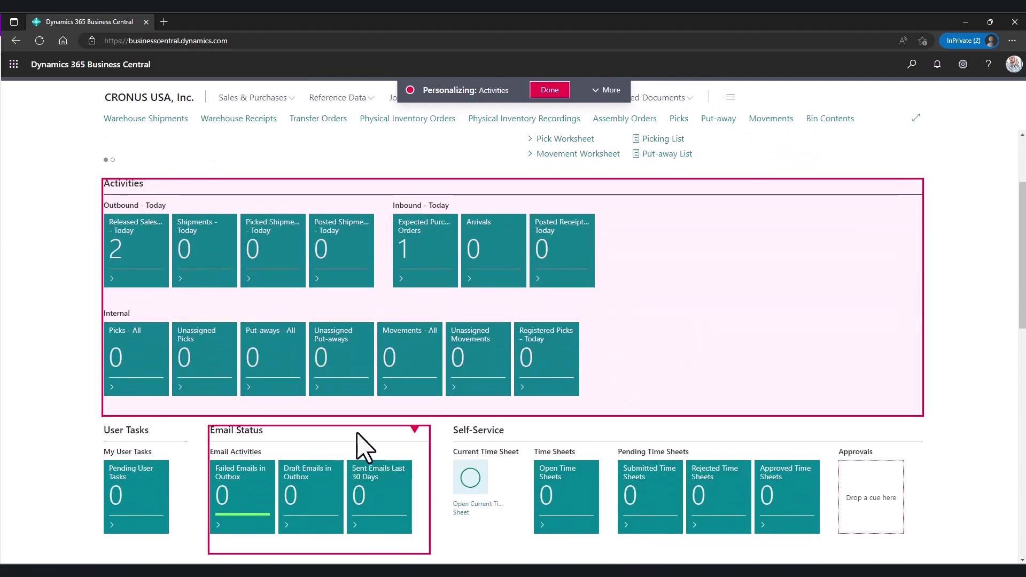
{"action": "left_click", "coordinate": [364, 446]}
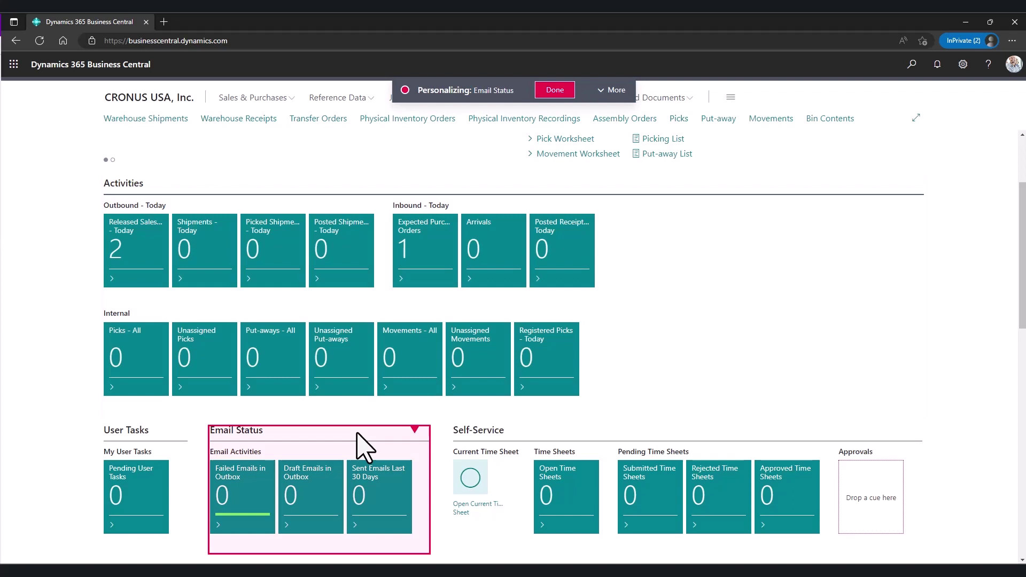
{"action": "left_click", "coordinate": [416, 430]}
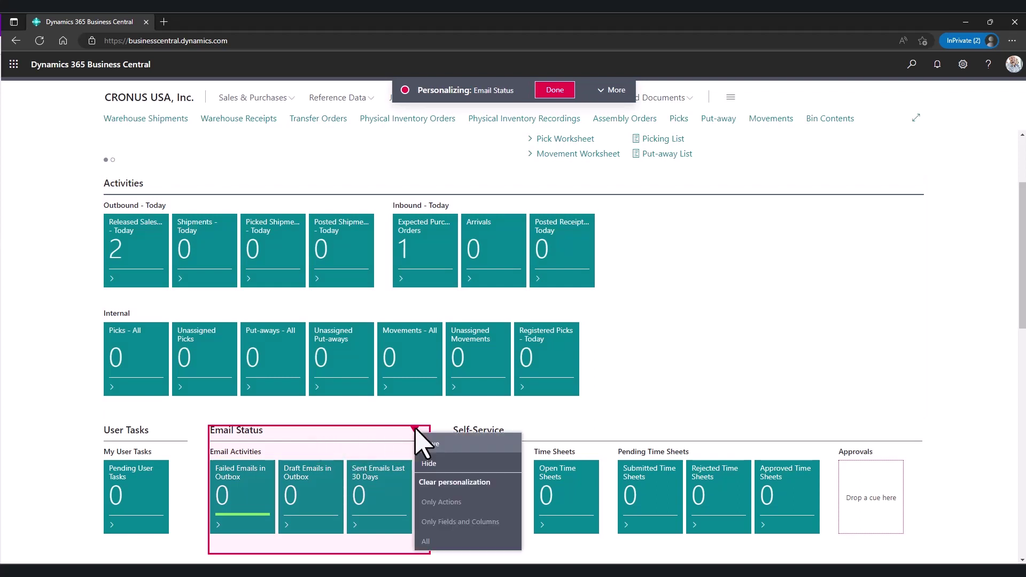
{"action": "left_click", "coordinate": [476, 481]}
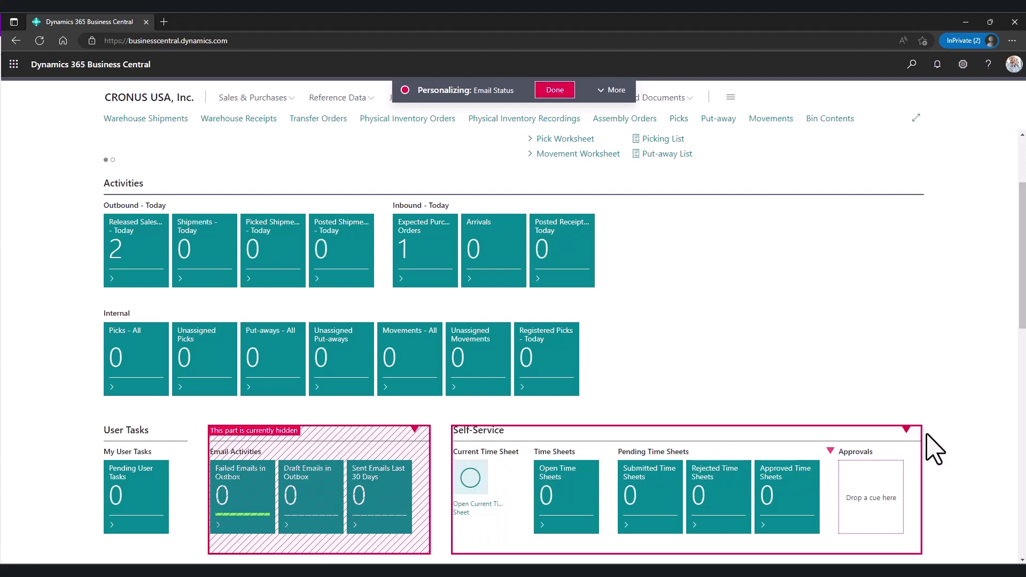
Hide the Self-Service part, finish personalizing, and check the resulting home page layout.
{"action": "left_click", "coordinate": [907, 431]}
{"action": "left_click", "coordinate": [935, 482]}
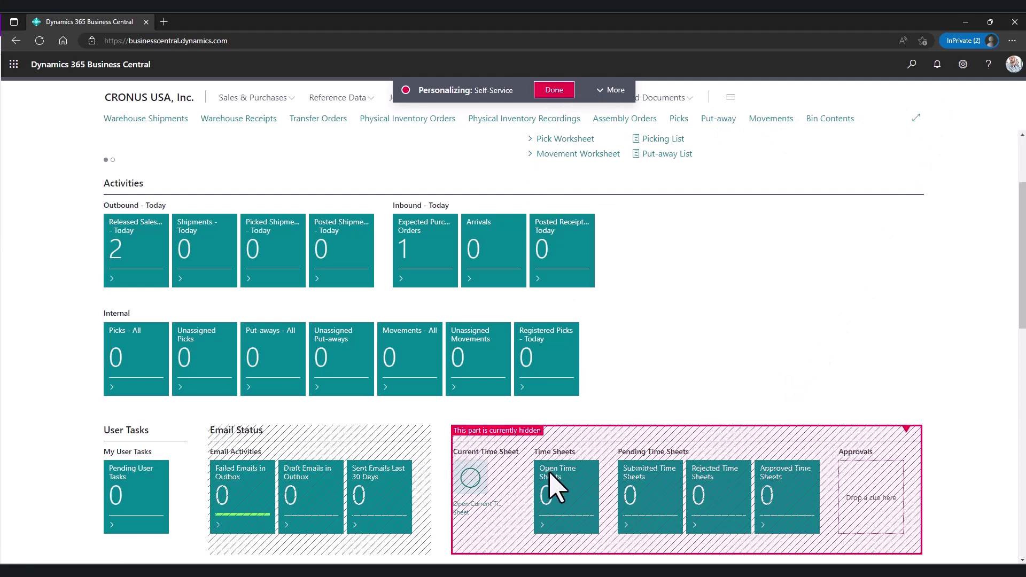
{"action": "left_click", "coordinate": [554, 90]}
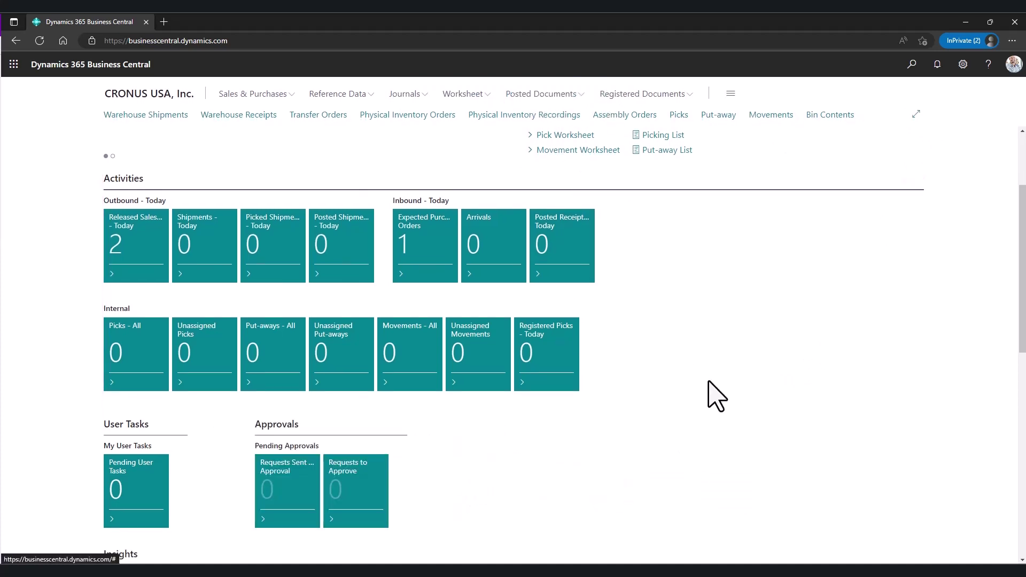
{"action": "scroll", "coordinate": [745, 408], "scroll_direction": "down", "scroll_amount": 4}
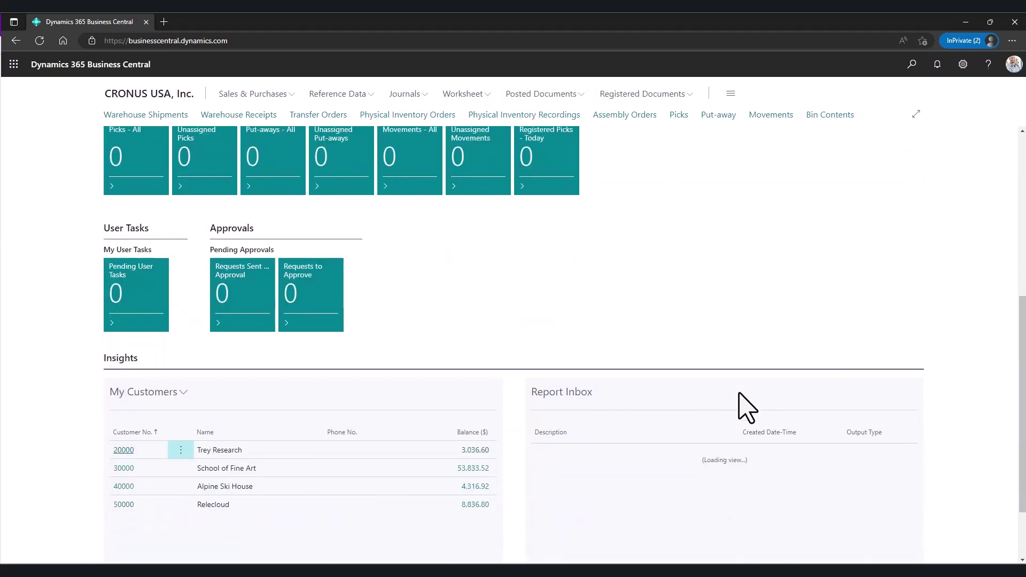
{"action": "scroll", "coordinate": [747, 409], "scroll_direction": "up", "scroll_amount": 2}
{"action": "scroll", "coordinate": [747, 408], "scroll_direction": "up", "scroll_amount": 4}
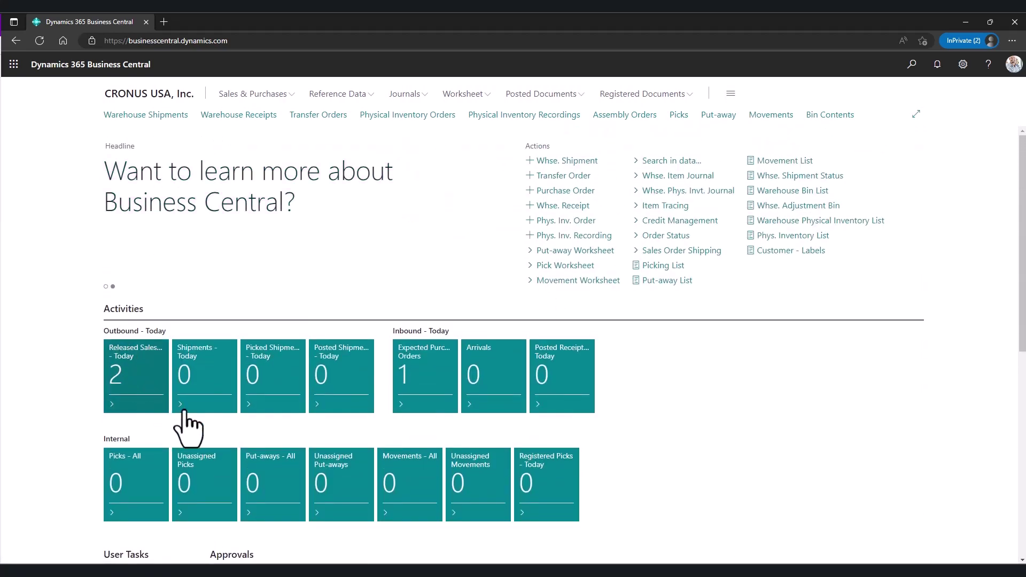
Open the first Adatum Corporation sales order from the Sales Orders list.
{"action": "left_click", "coordinate": [269, 94]}
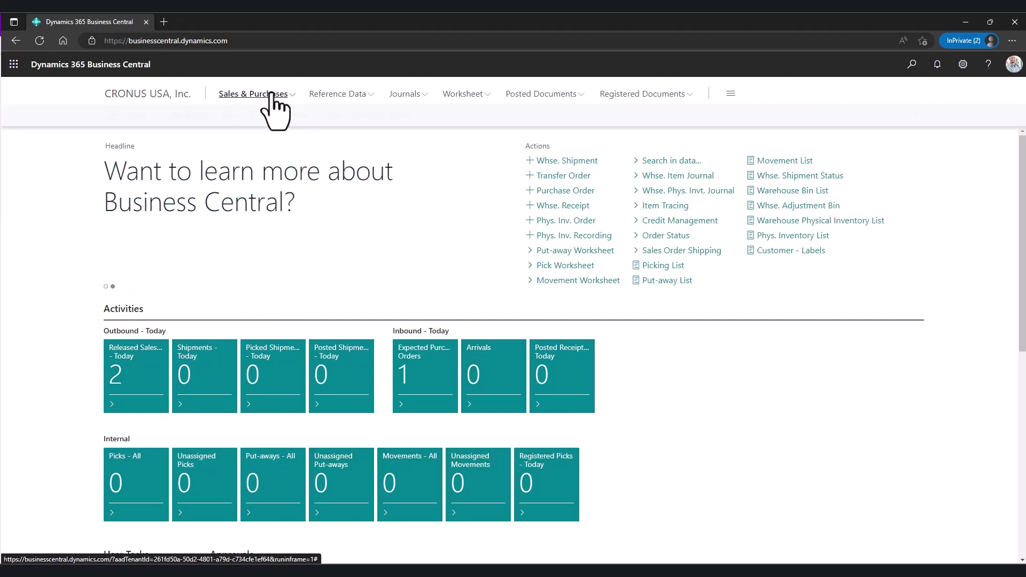
{"action": "left_click", "coordinate": [134, 115]}
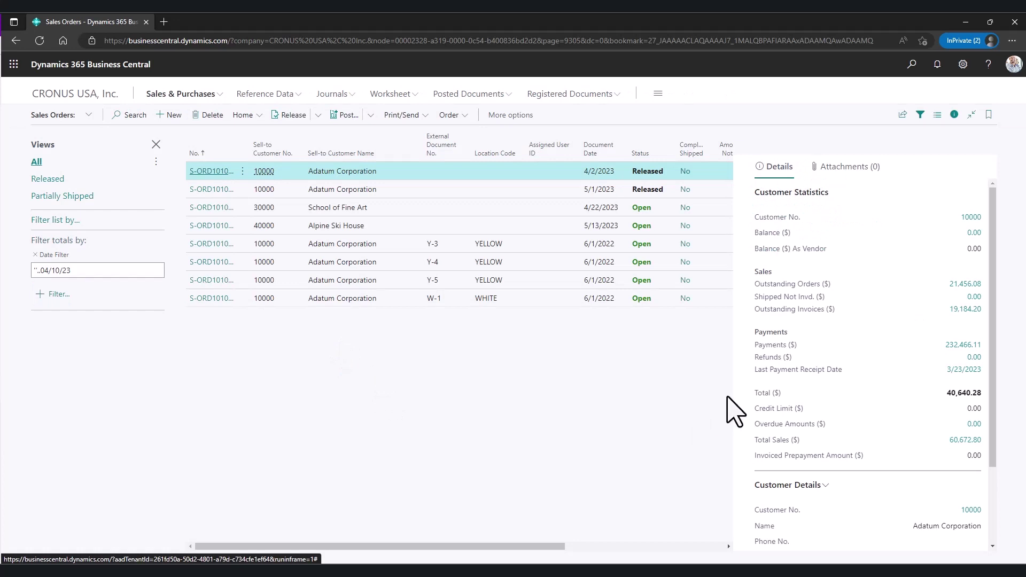
{"action": "left_click", "coordinate": [210, 171]}
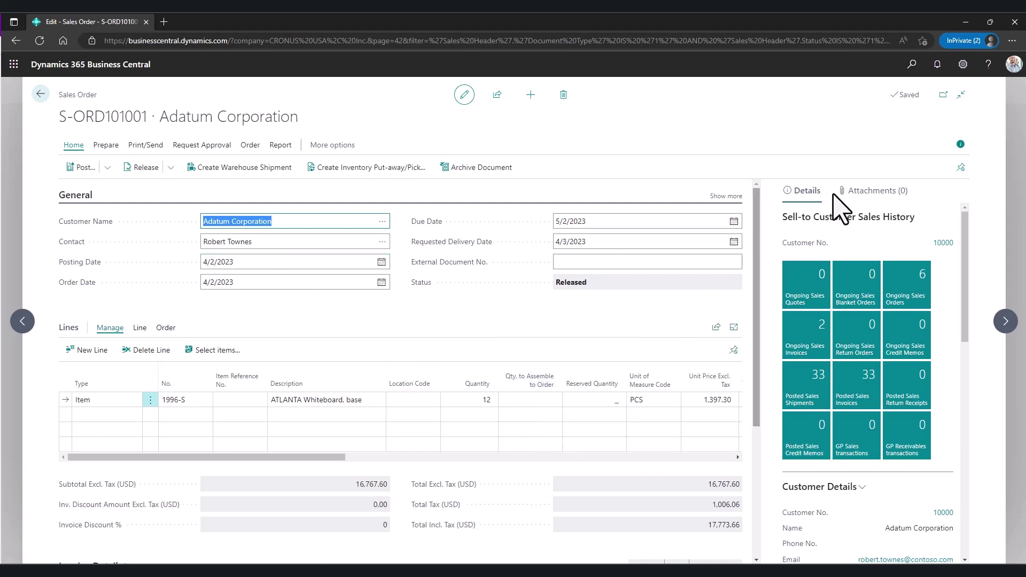
Personalize the sales order page by removing the Qty. to Assemble to Order column from the Lines section.
{"action": "left_click", "coordinate": [964, 65]}
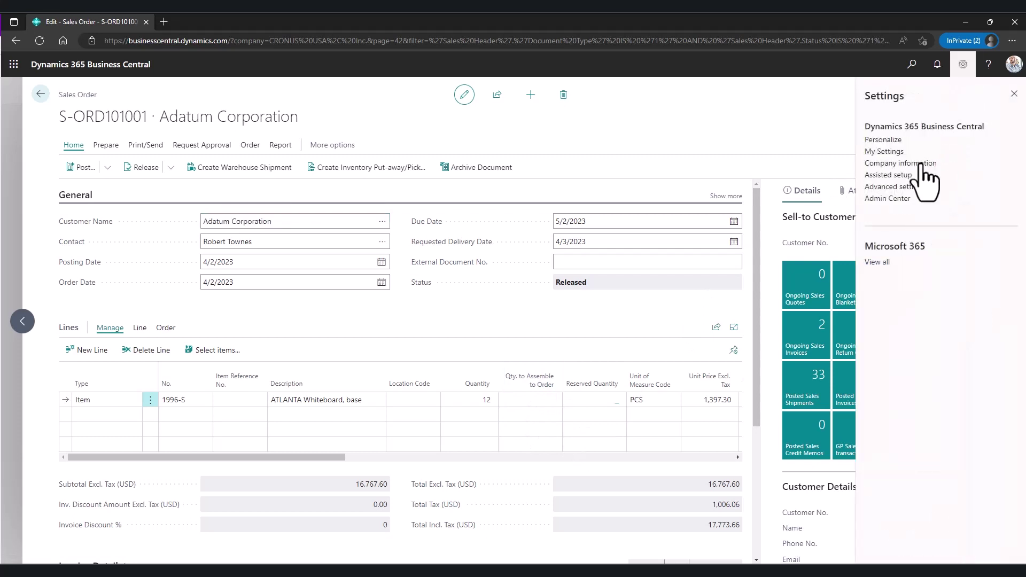
{"action": "left_click", "coordinate": [893, 140]}
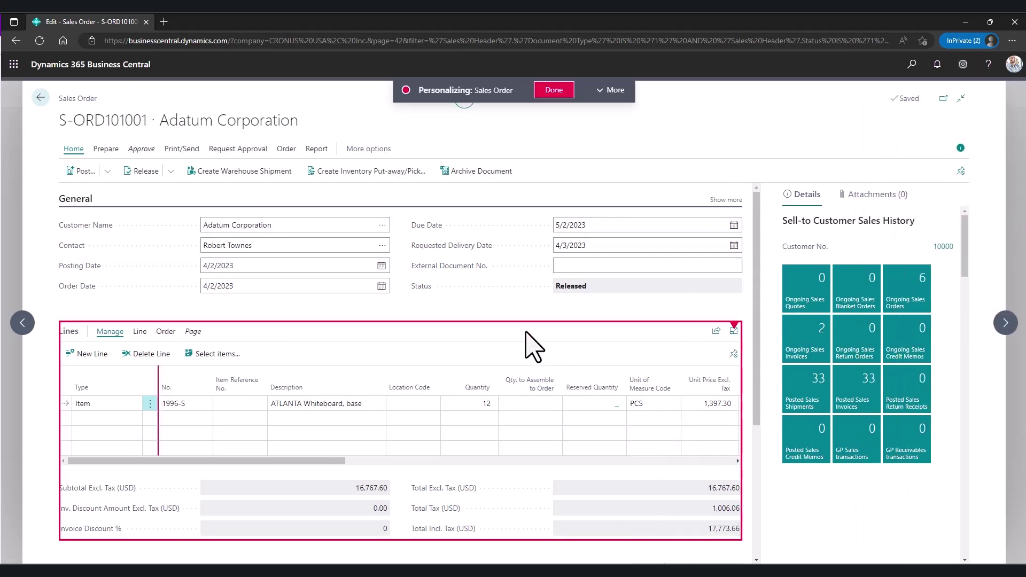
{"action": "left_click", "coordinate": [532, 343]}
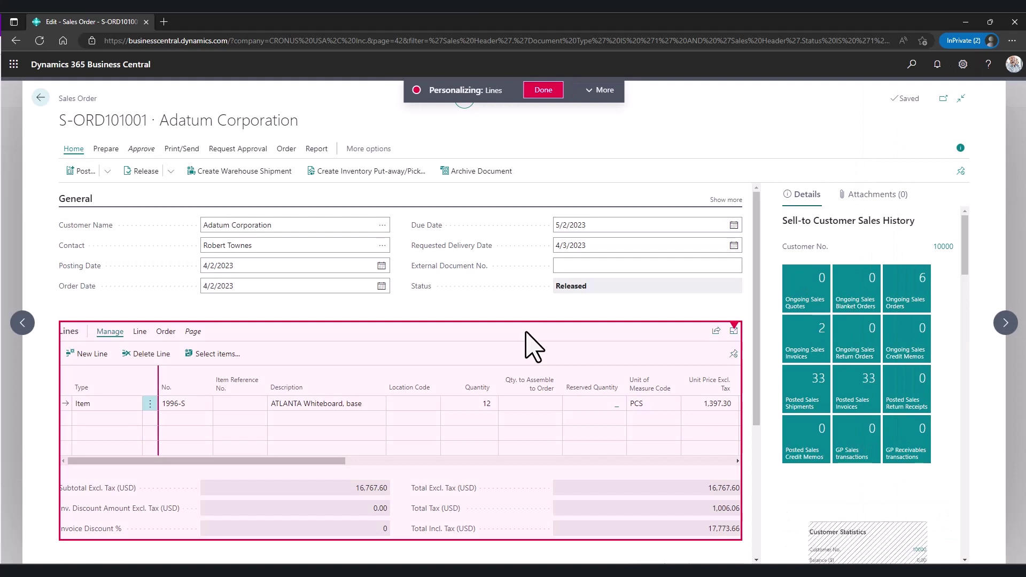
{"action": "left_click", "coordinate": [559, 374]}
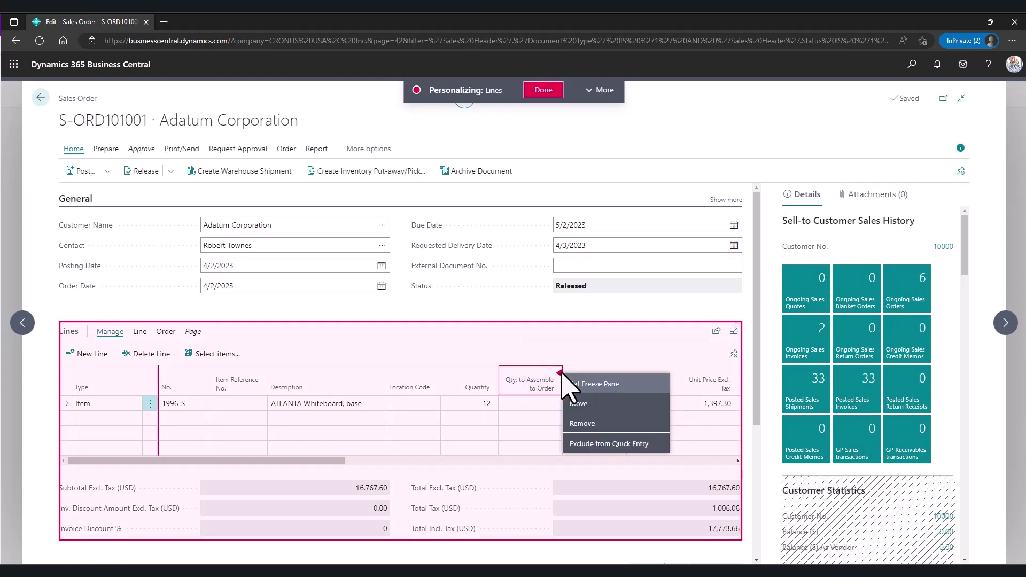
{"action": "left_click", "coordinate": [583, 424]}
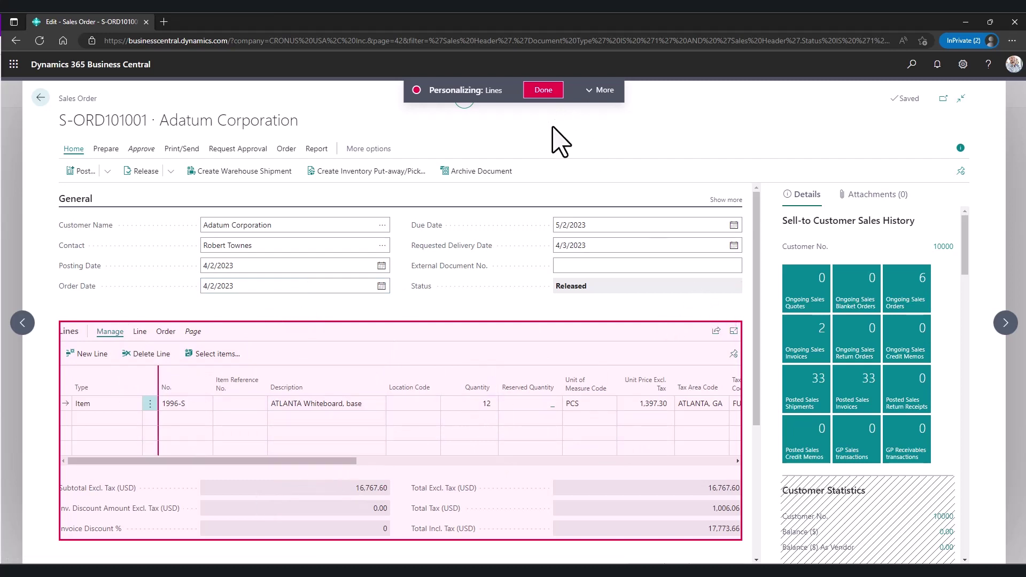
Finish personalizing the sales order and return to the CRONUS USA, Inc. home page.
{"action": "left_click", "coordinate": [543, 90]}
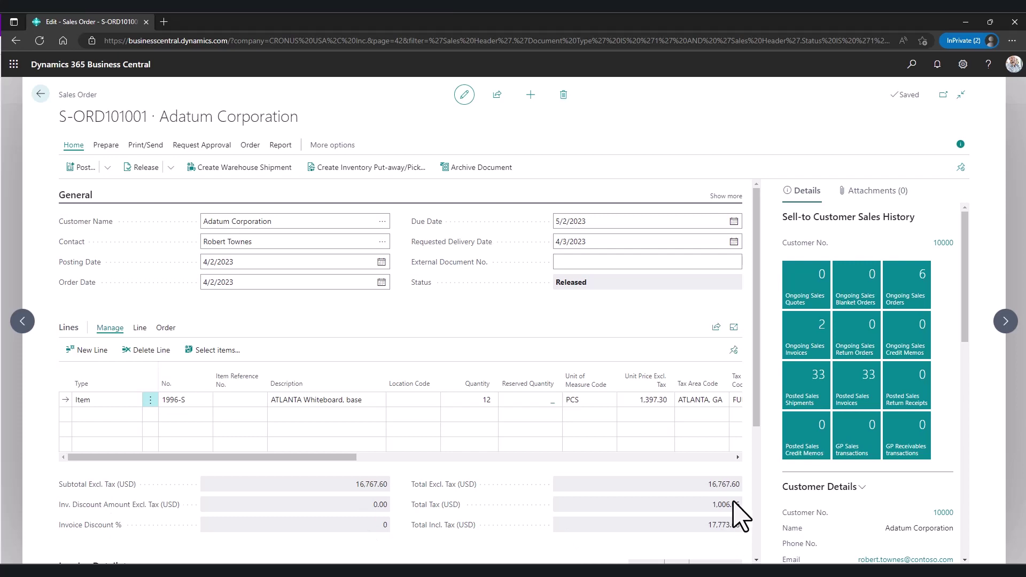
{"action": "left_click", "coordinate": [40, 93]}
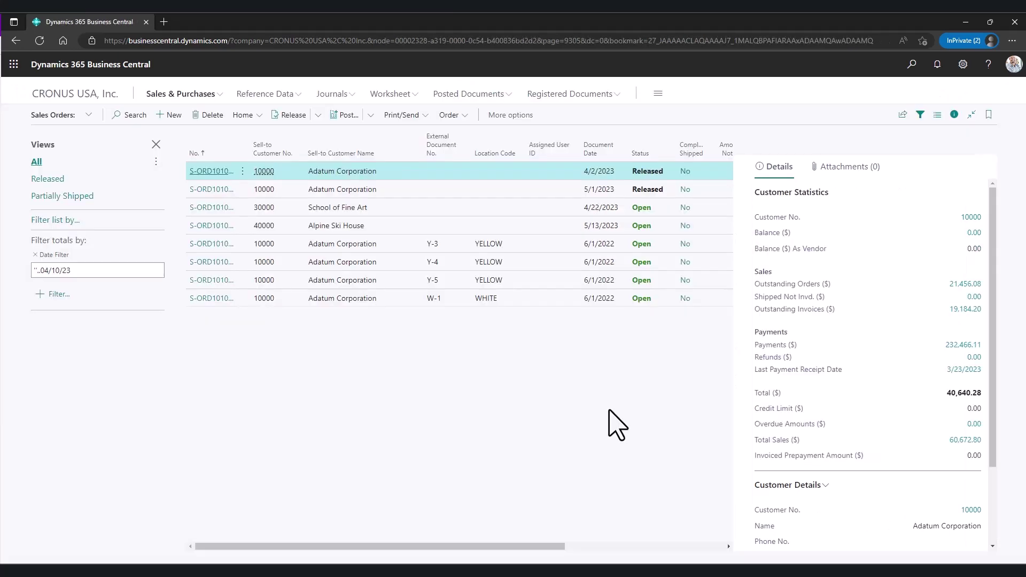
{"action": "left_click", "coordinate": [81, 94]}
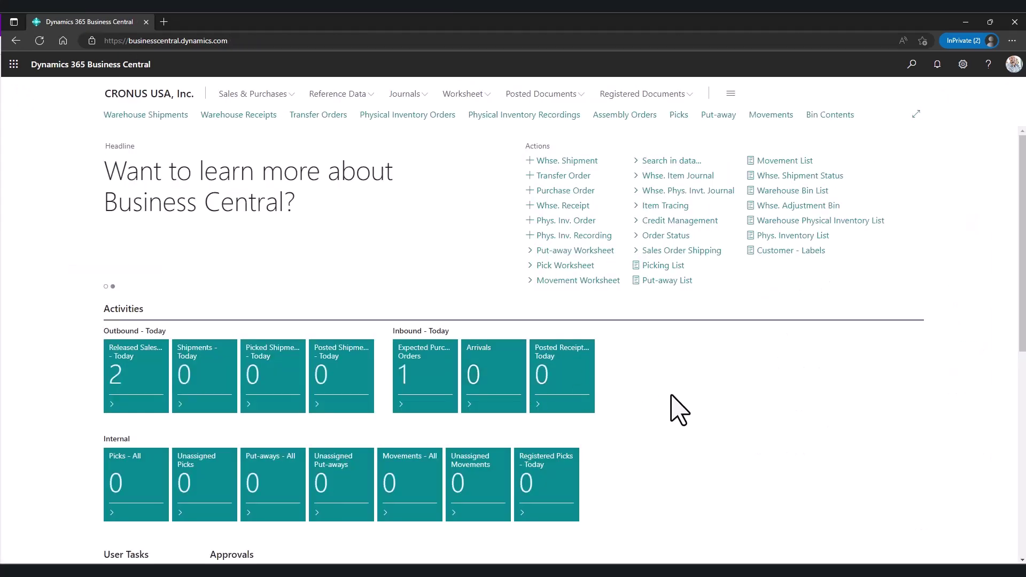